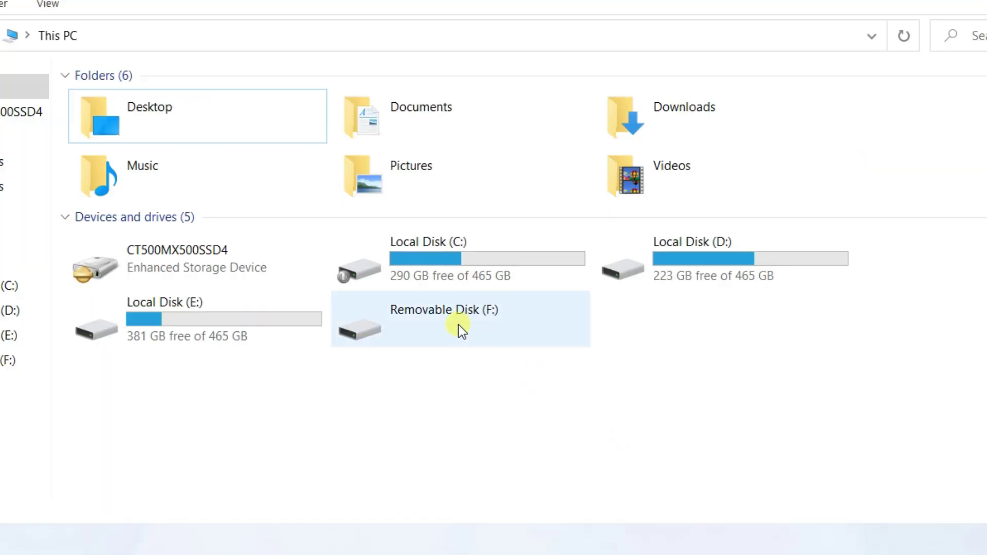
Select Removable Disk (F:), then close and reopen the This PC window.
left_click(458, 325)
left_click(318, 406)
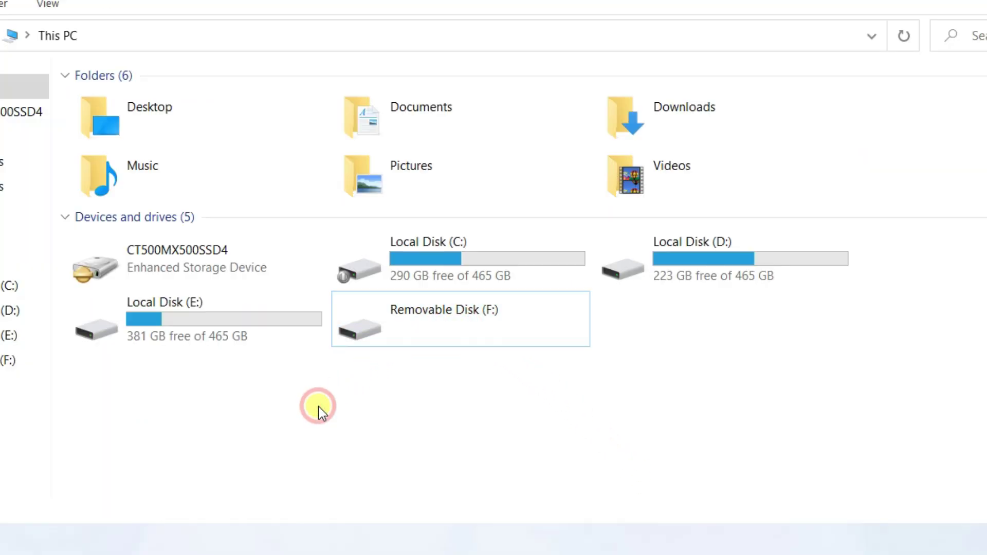
left_click_drag(328, 402, 513, 305)
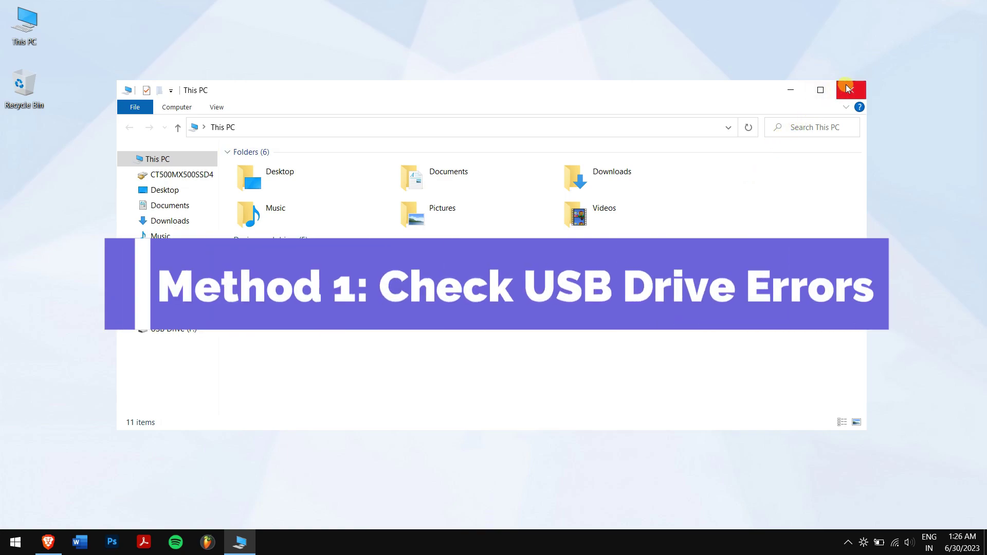
left_click(846, 86)
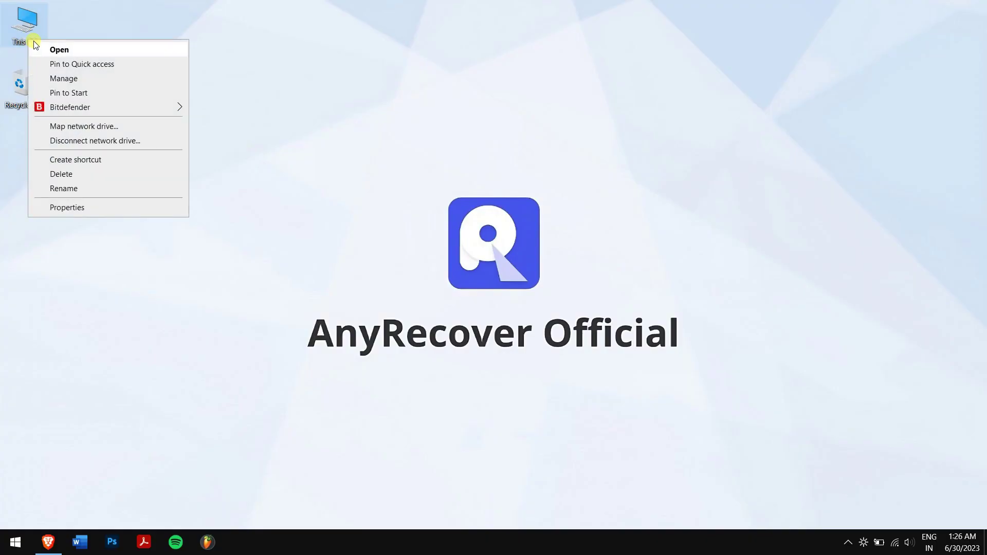
left_click(48, 50)
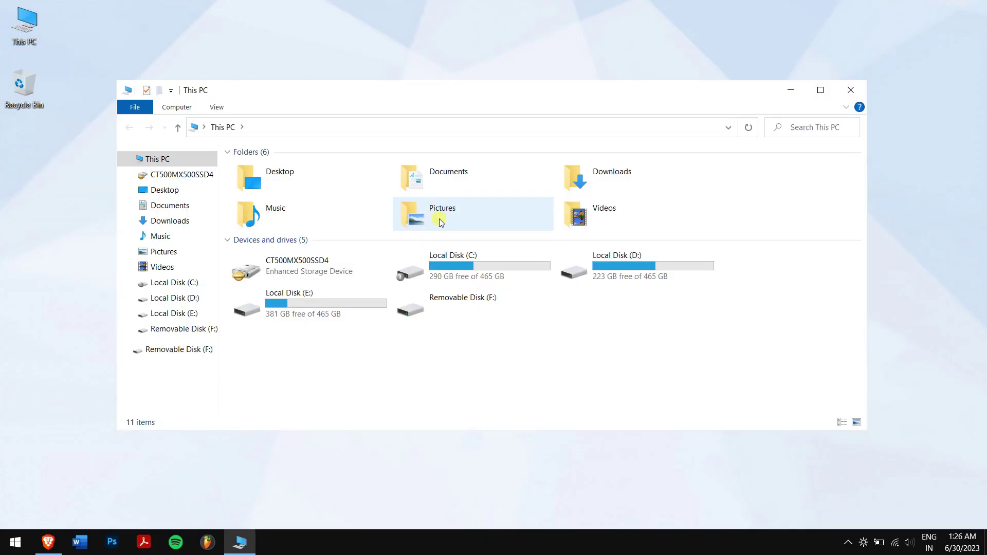
Run the Tools error check on F: from Properties and decline the format prompt.
left_click(453, 309)
right_click(455, 312)
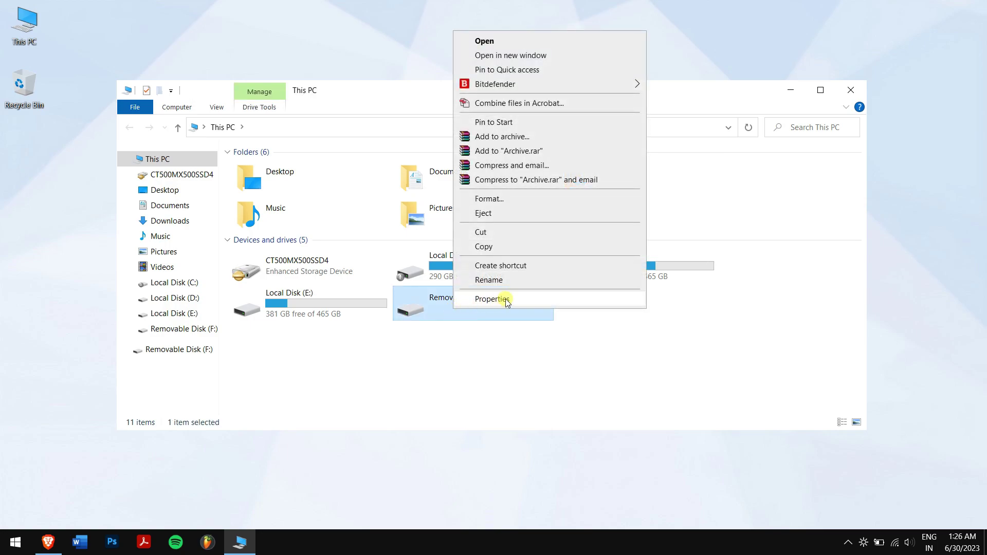
left_click(577, 297)
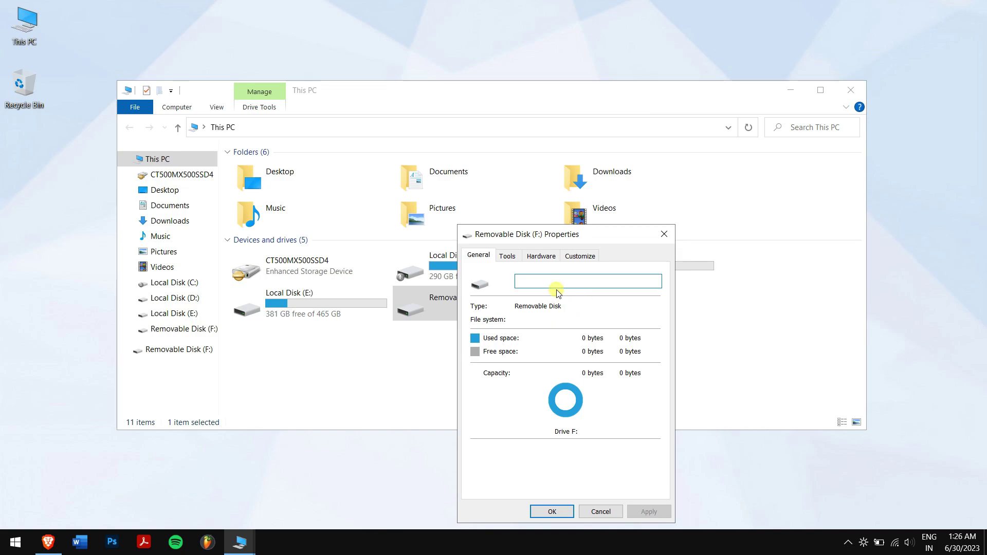
left_click(506, 256)
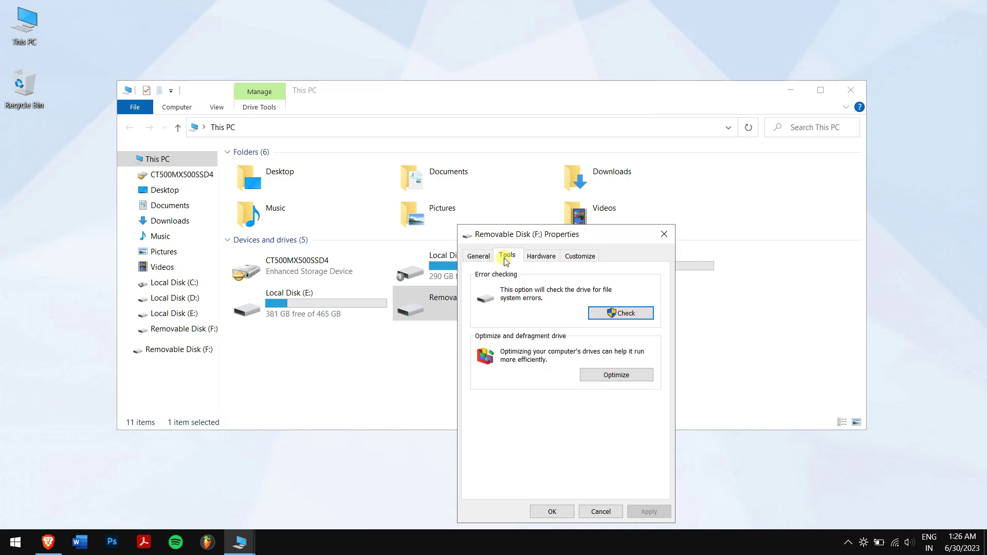
left_click(646, 315)
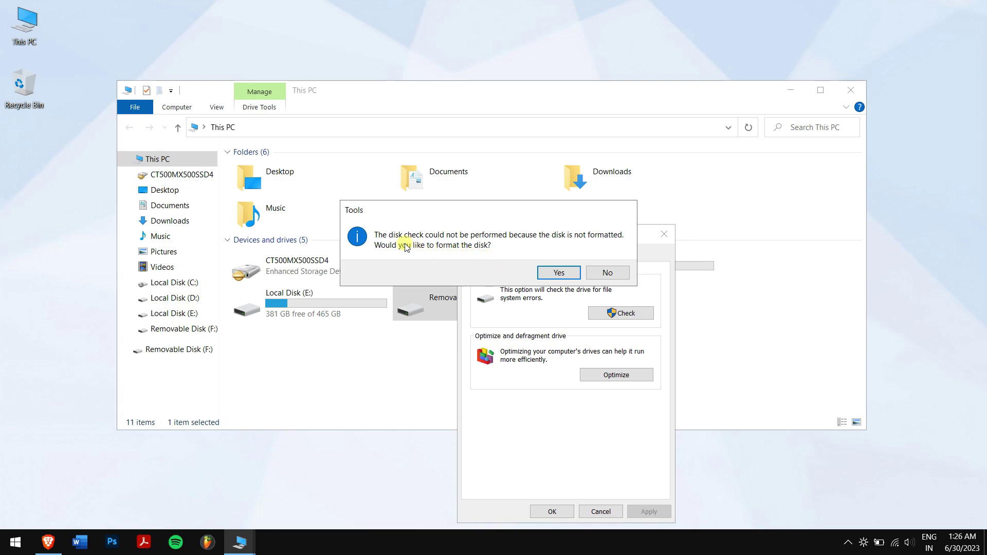
left_click(609, 272)
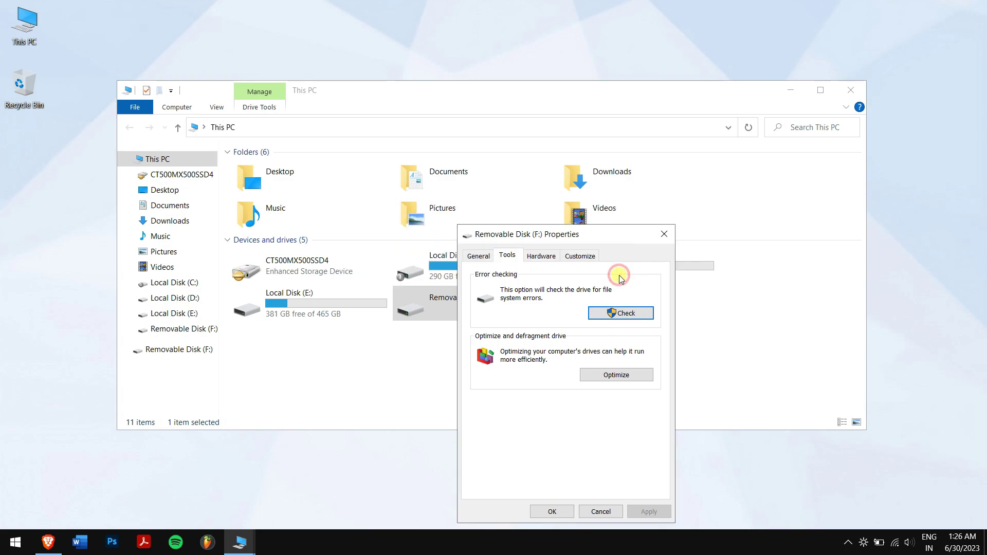
left_click(660, 235)
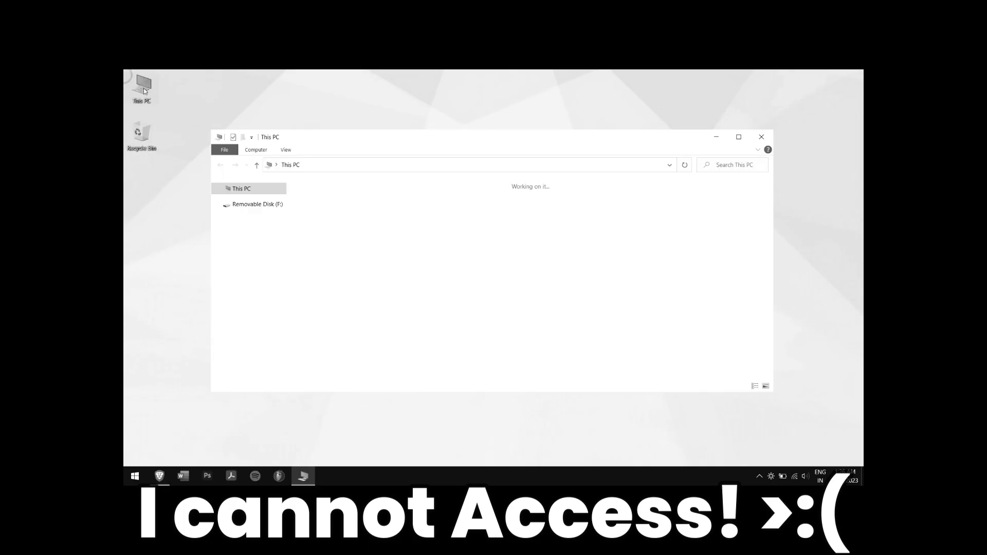
Close the This PC window and launch the Brave browser from the taskbar.
left_click_drag(610, 339, 445, 285)
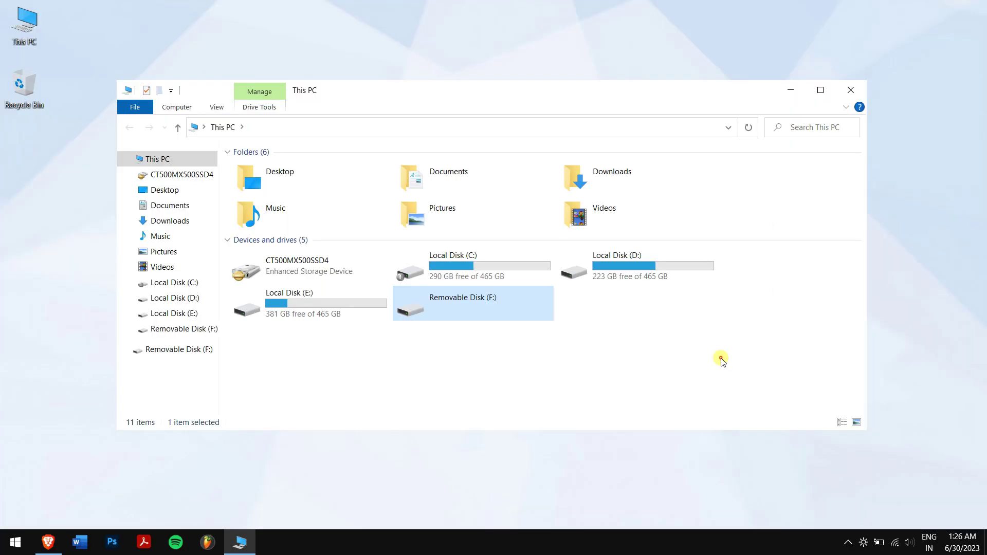
left_click(720, 357)
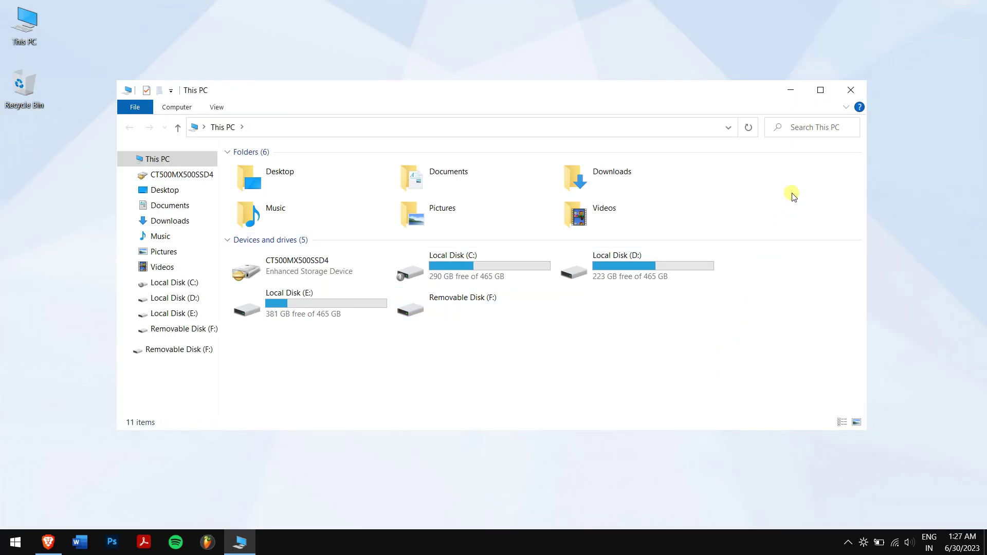
left_click(851, 86)
left_click(48, 542)
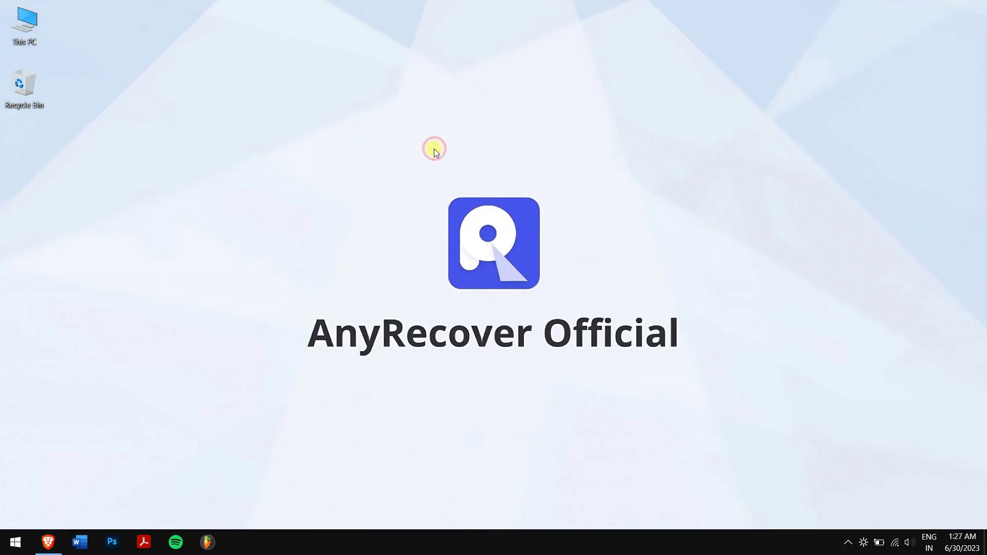
Search Start for 'any' to launch AnyRecover Data Recovery.
key("super")
type("any")
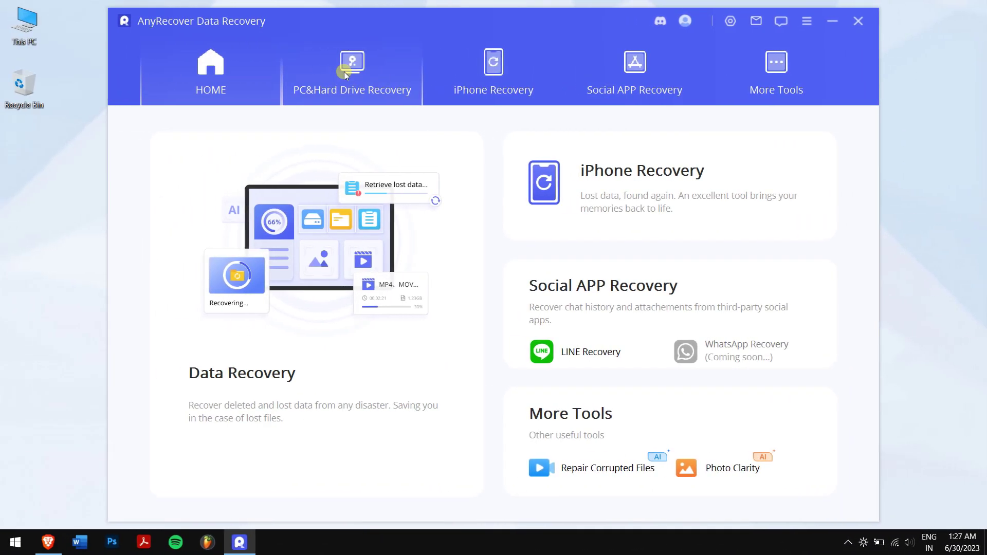
left_click(344, 73)
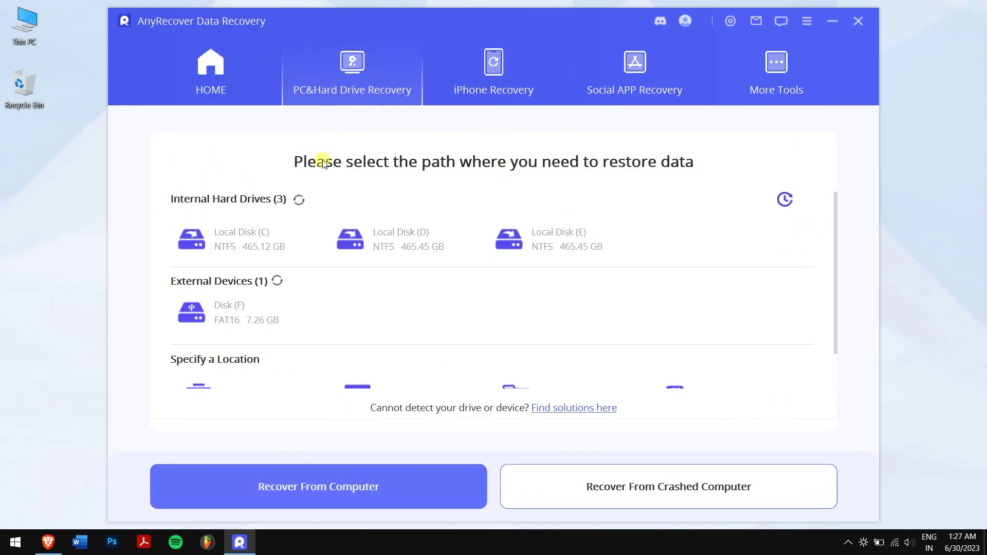
mouse_move(232, 313)
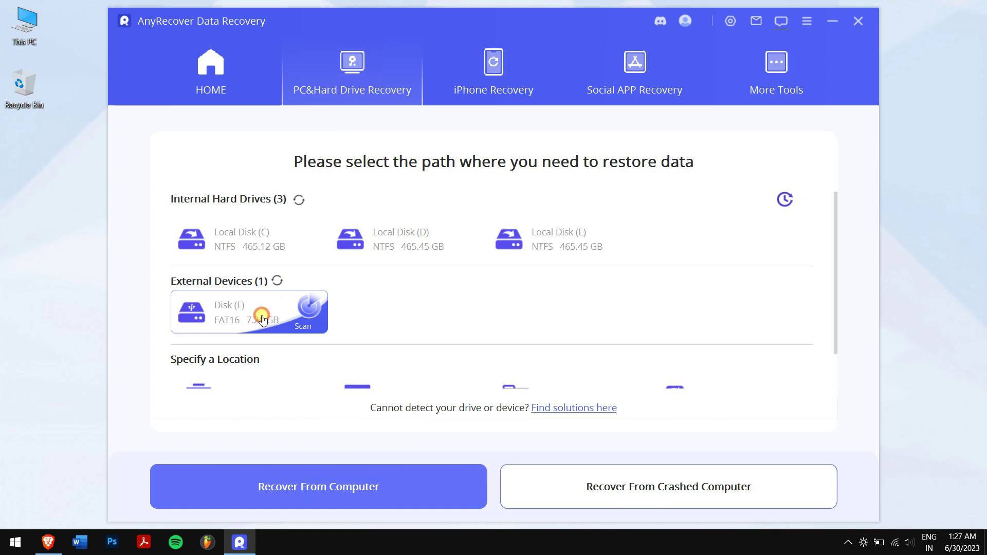
left_click(262, 318)
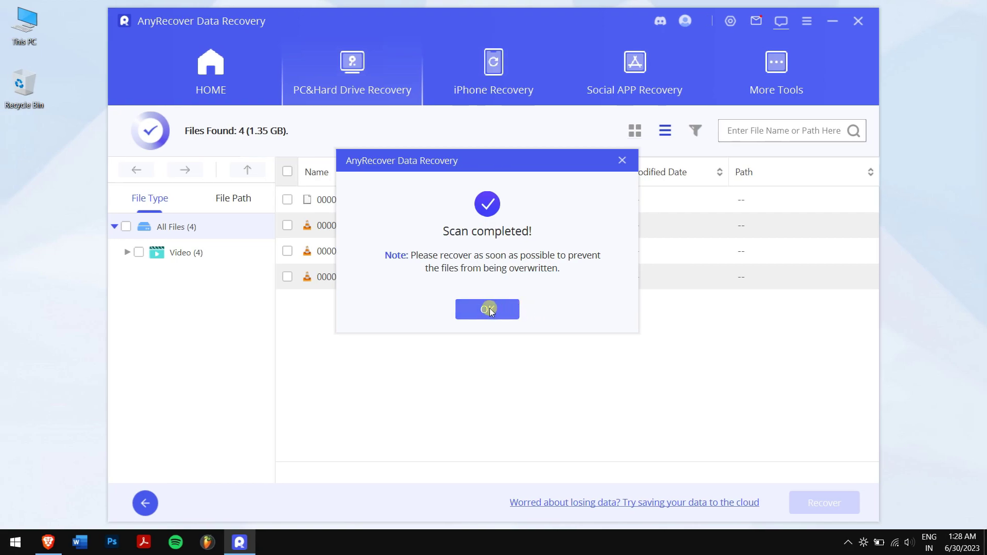
left_click(488, 309)
left_click(287, 227)
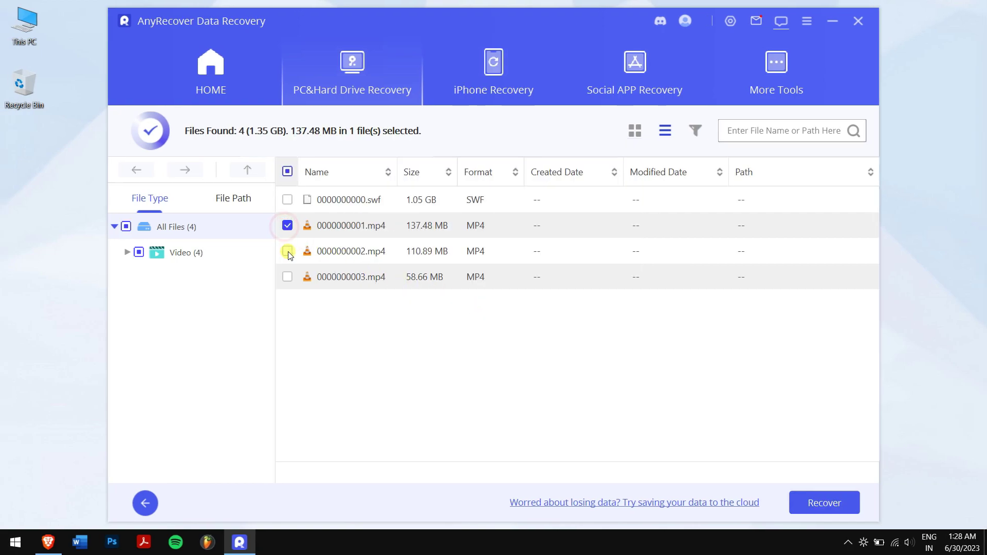
left_click(287, 252)
left_click(288, 278)
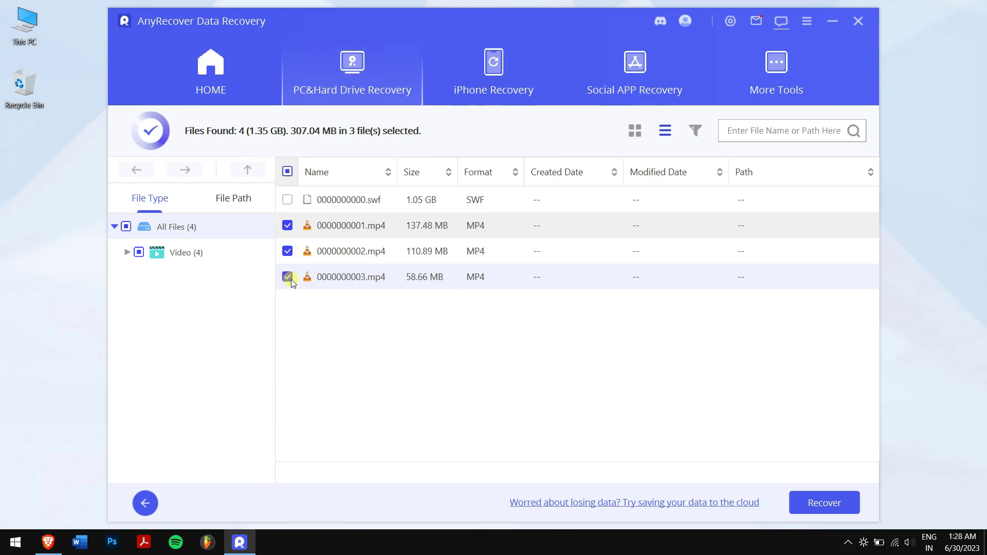
Recover the three checked MP4 videos into the Desktop folder.
left_click(834, 506)
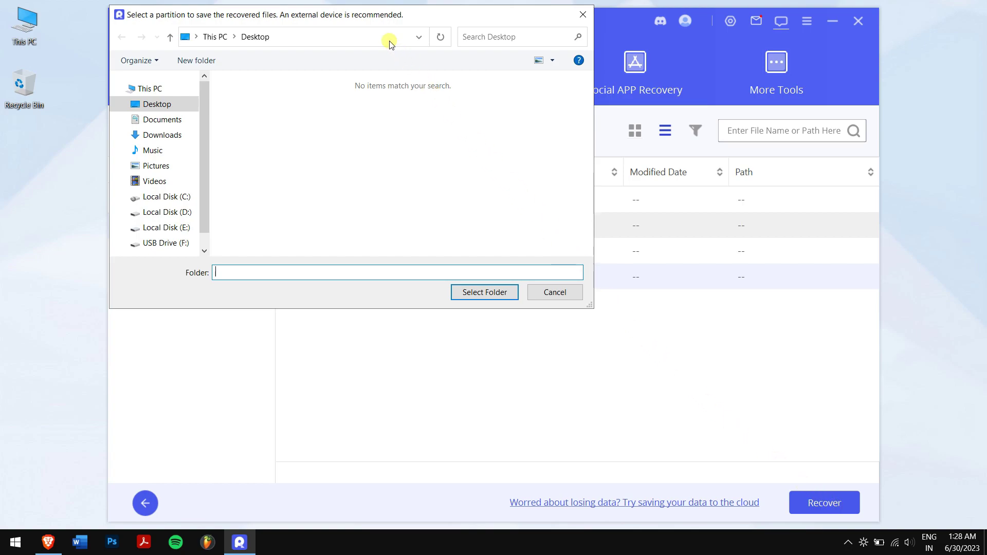
left_click_drag(370, 18, 591, 121)
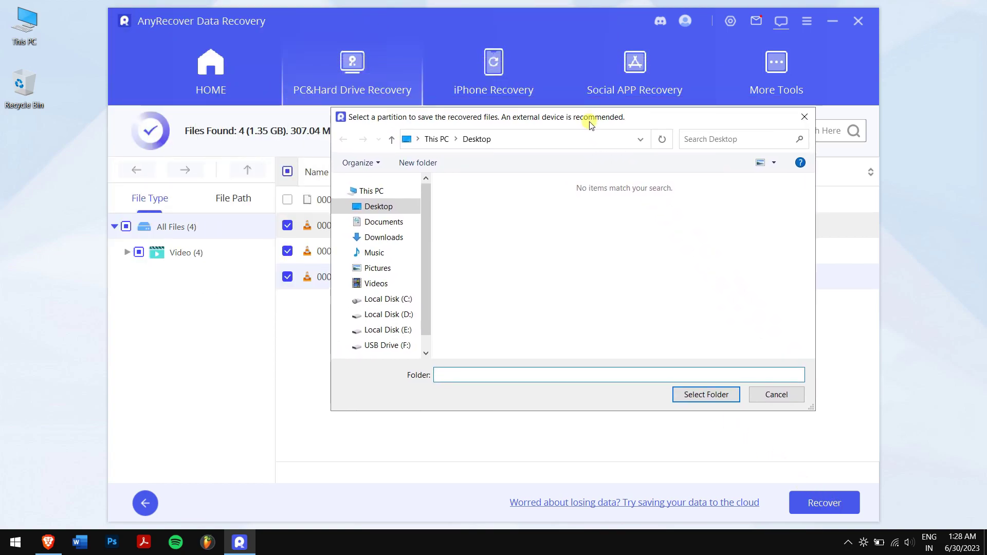
left_click(387, 208)
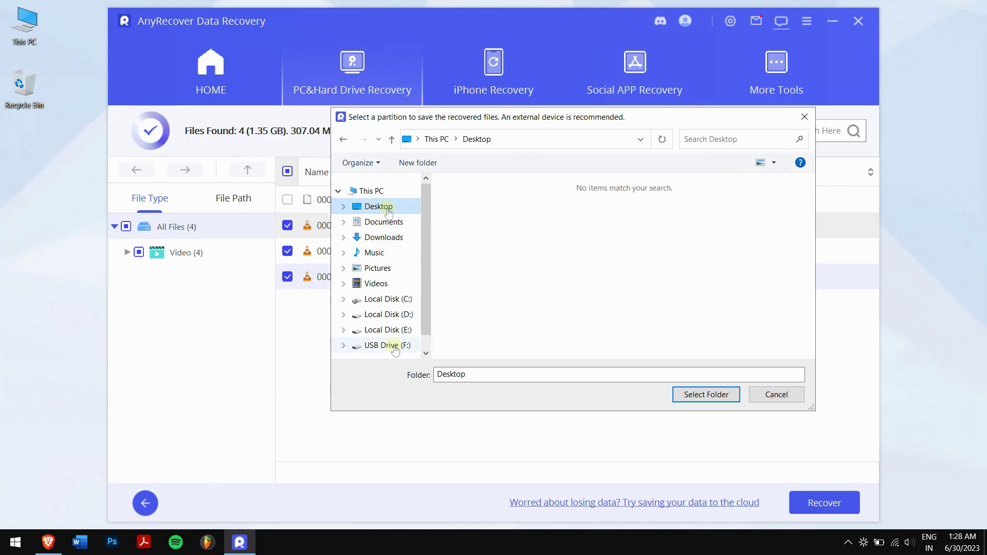
left_click(707, 396)
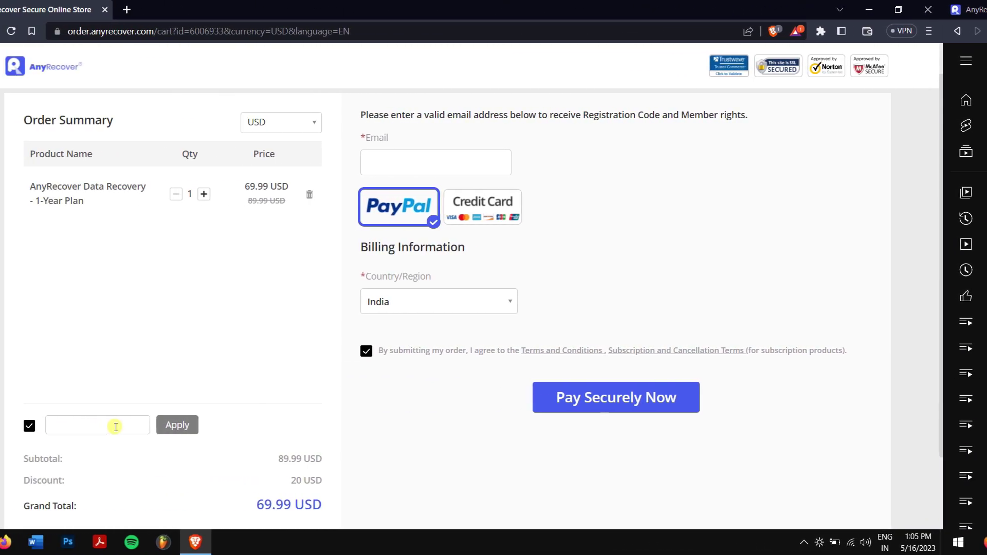
Enter coupon code ARYT0110 and apply it to the 1-Year Plan order.
left_click(160, 427)
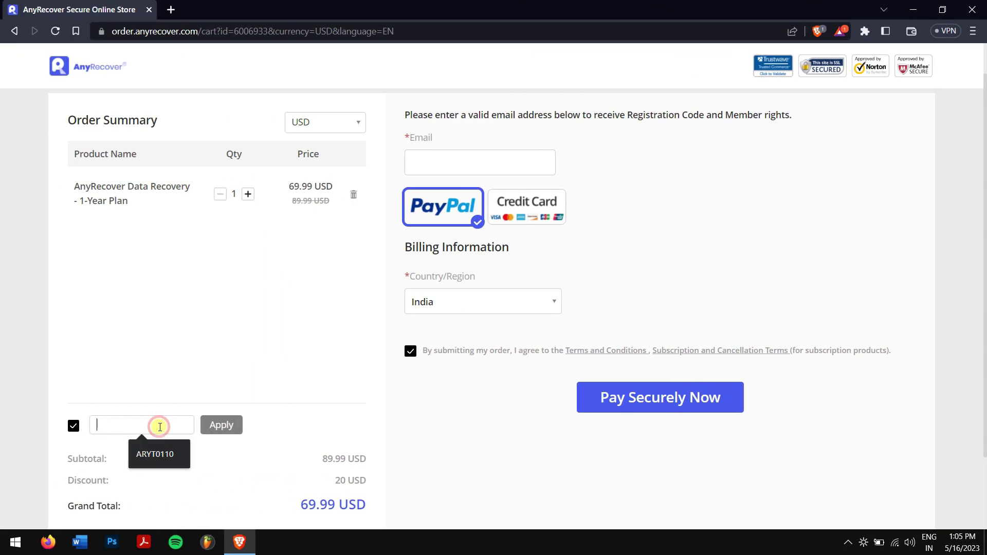
left_click(159, 454)
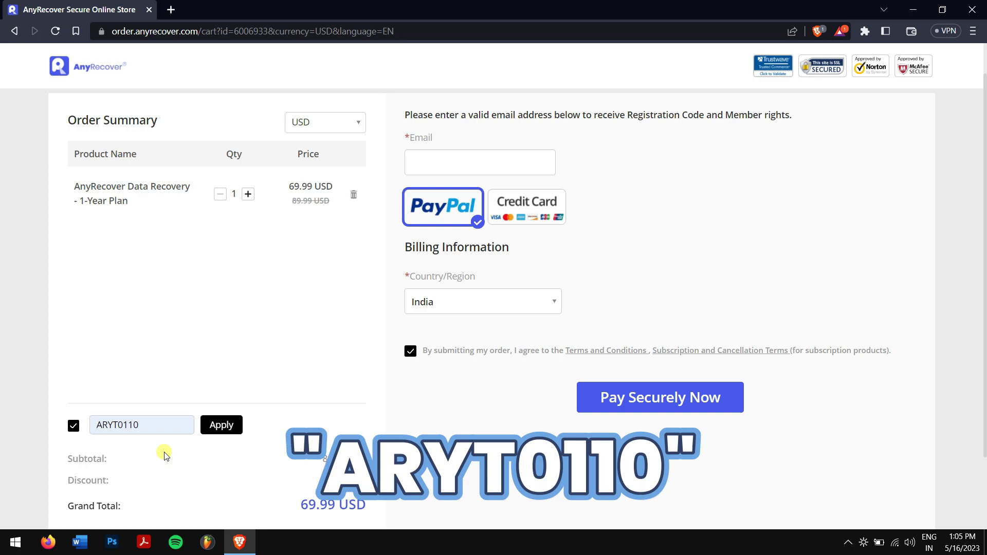
left_click(222, 427)
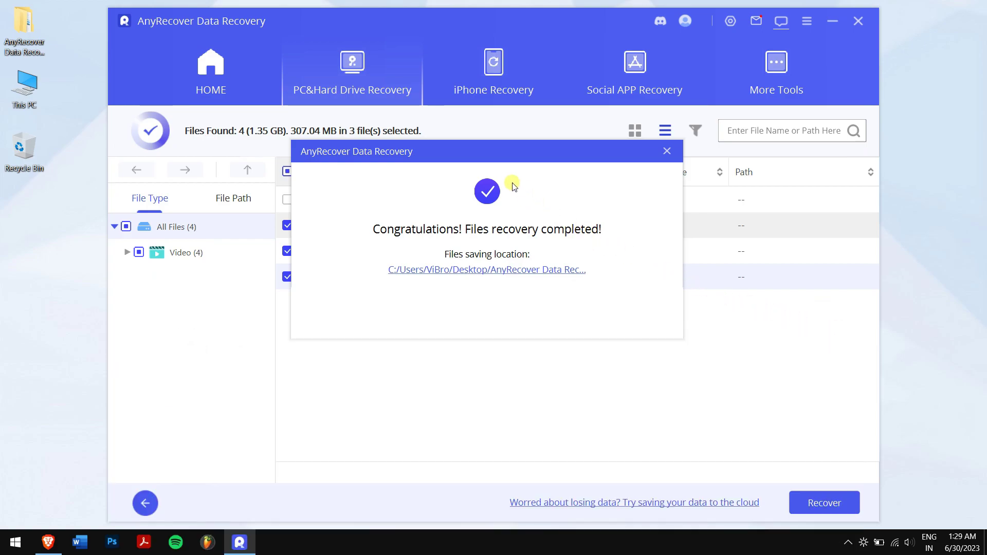
Dismiss the recovery-complete message, exit AnyRecover, and close its feedback form.
left_click_drag(490, 156, 449, 231)
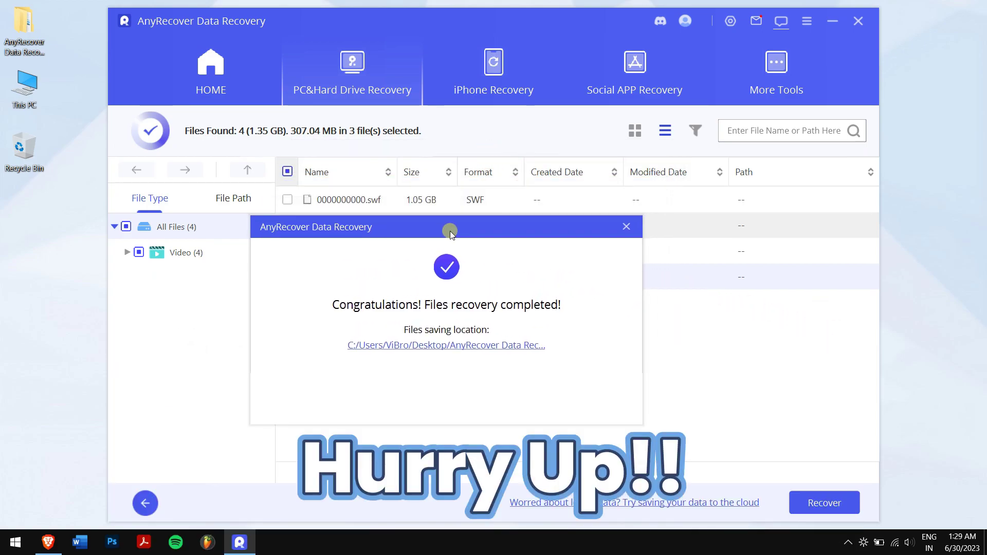
left_click(626, 226)
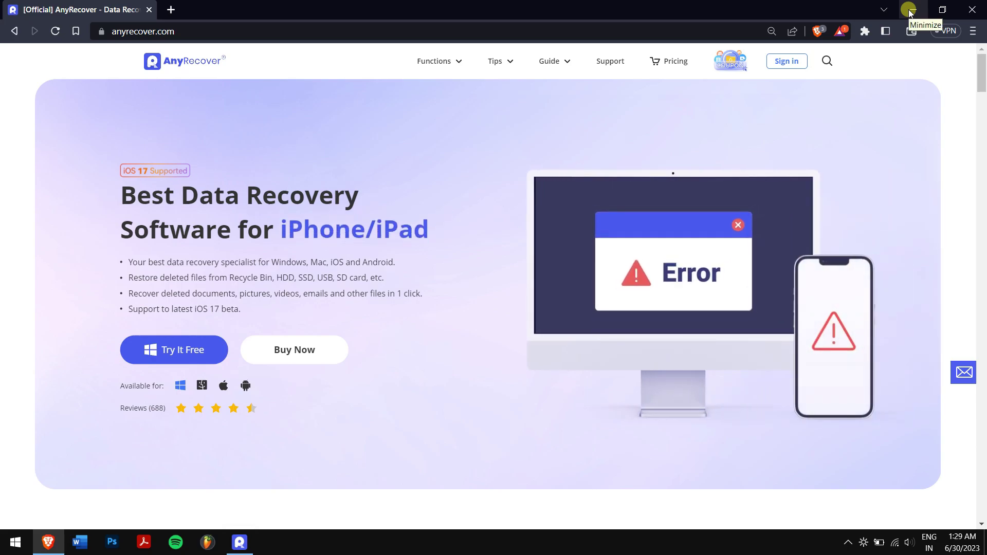
left_click(909, 12)
left_click(462, 273)
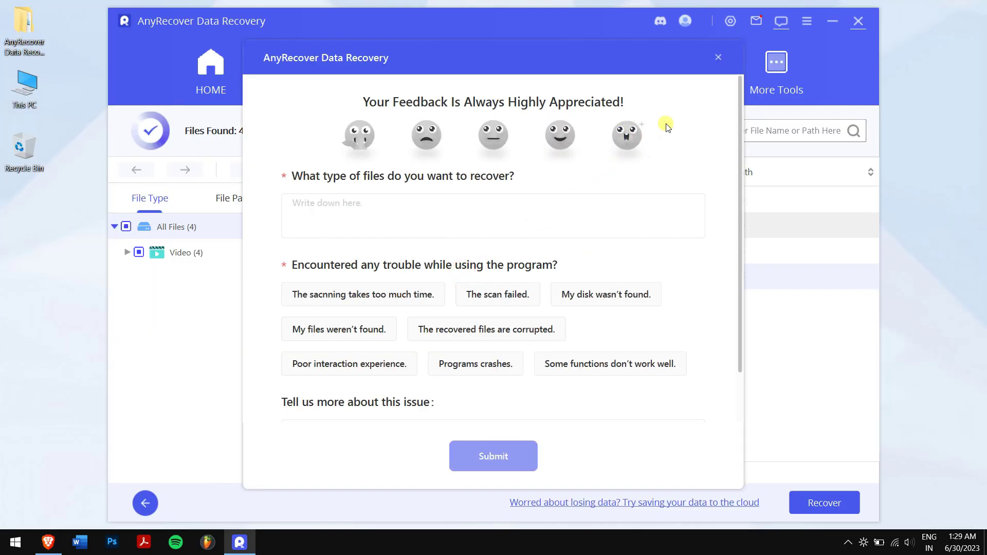
left_click(719, 55)
Refresh the desktop and launch Device Manager by searching 'device' in Start.
right_click(188, 144)
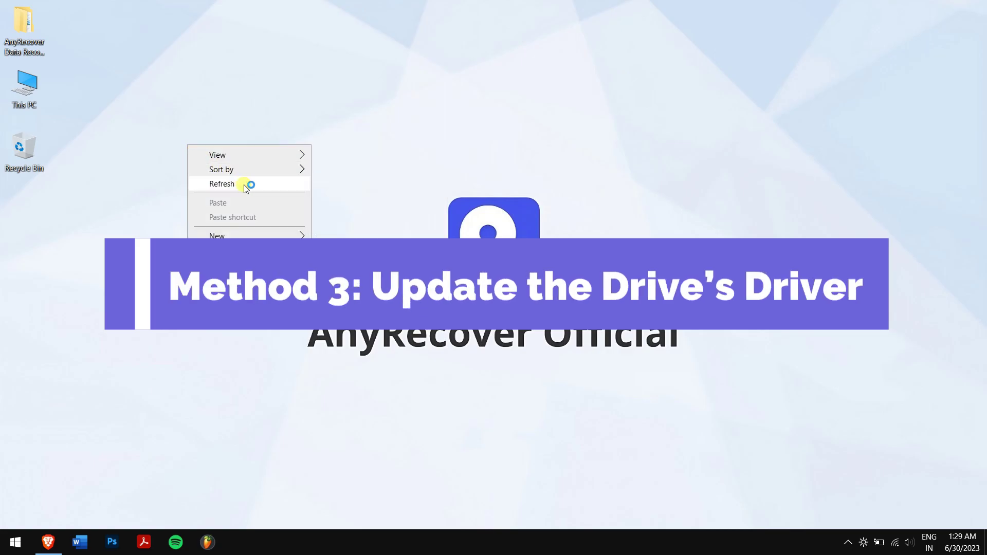
left_click(246, 186)
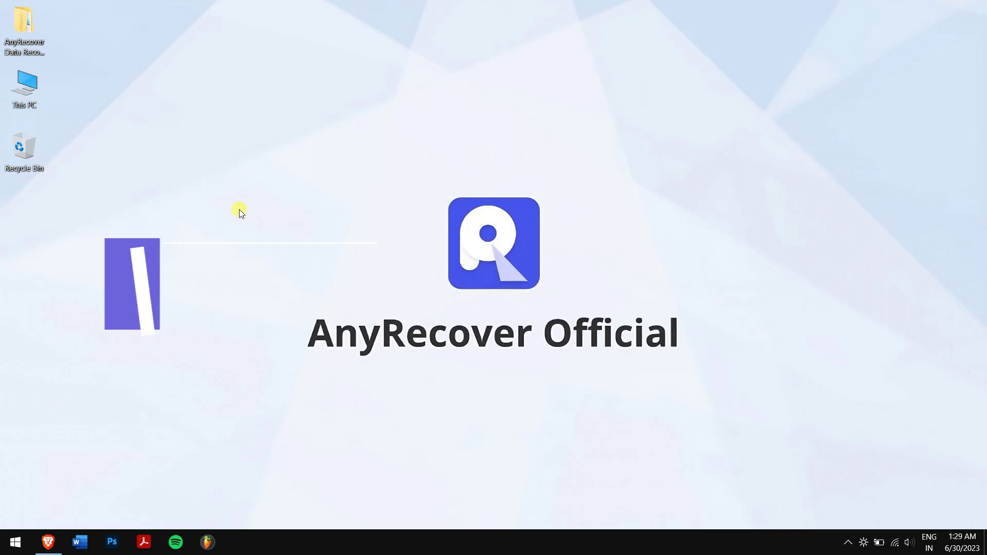
left_click(3, 550)
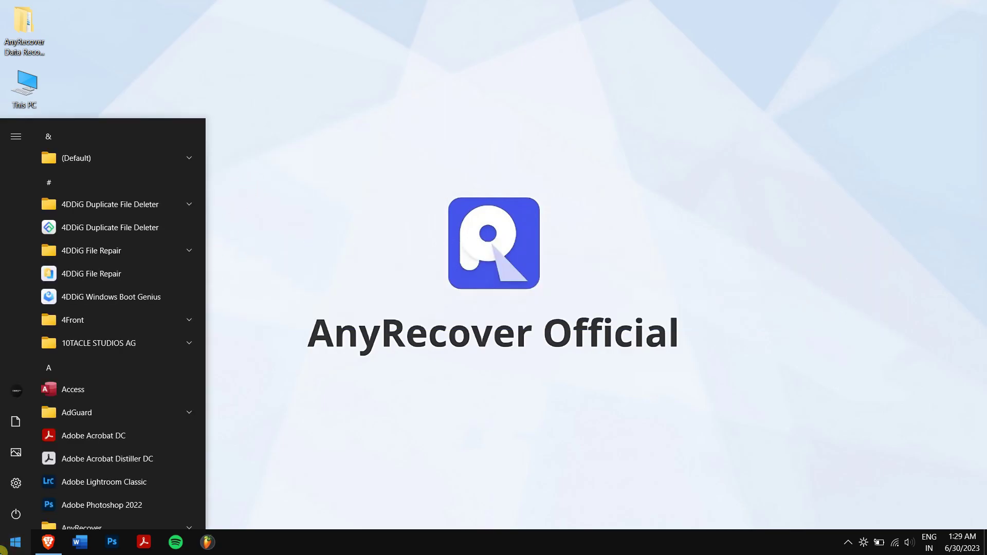
type("device")
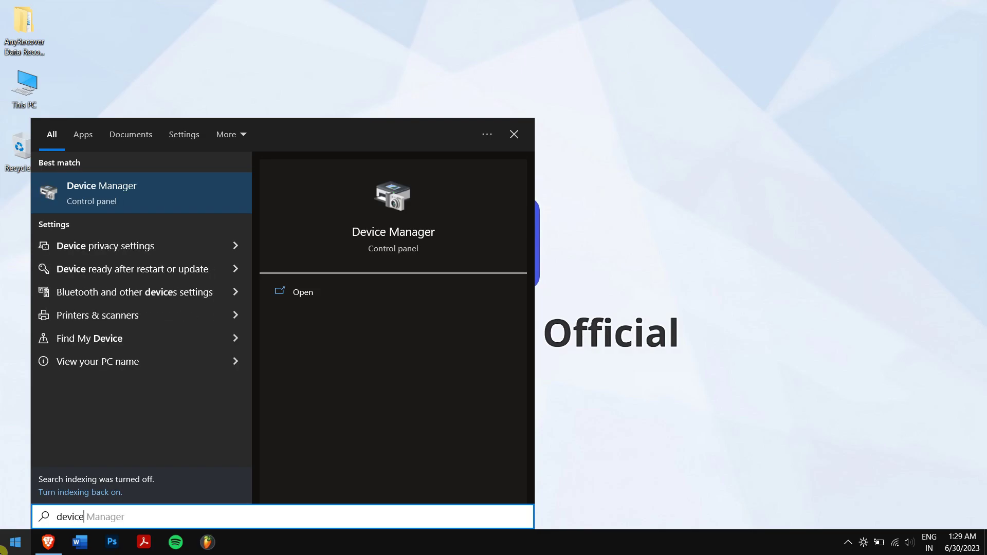
left_click(189, 190)
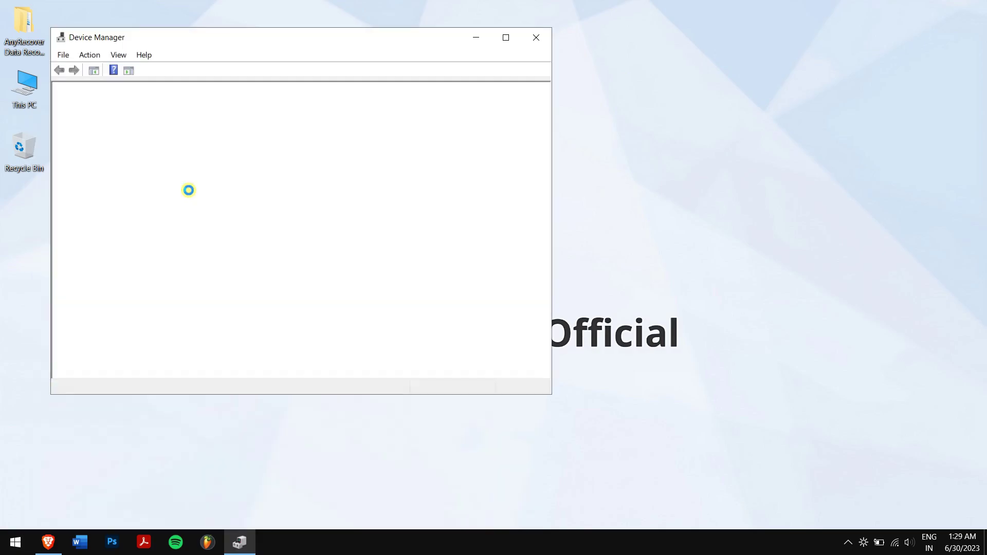
Auto-update the SanDisk Cruzer Blade driver under Disk drives, then close Device Manager.
left_click(72, 171)
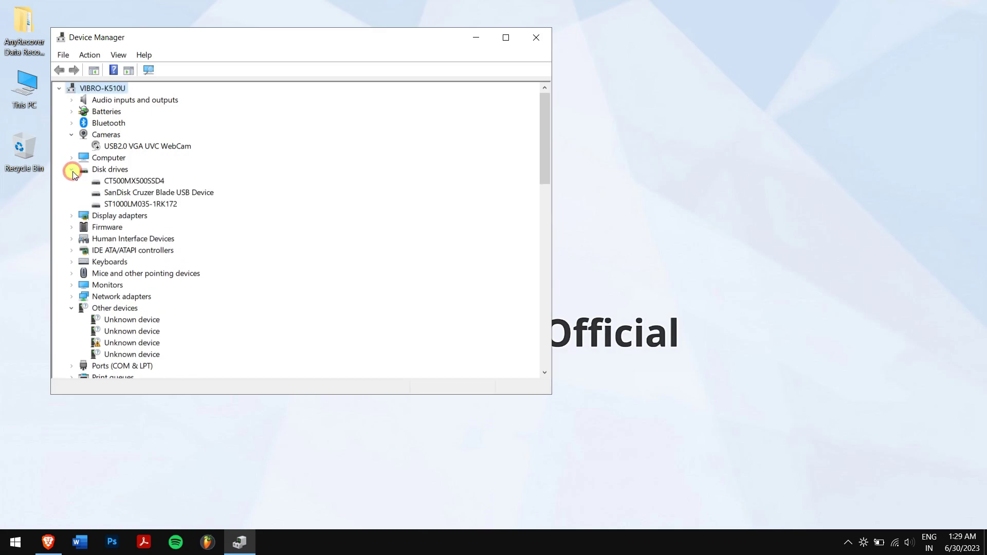
right_click(167, 195)
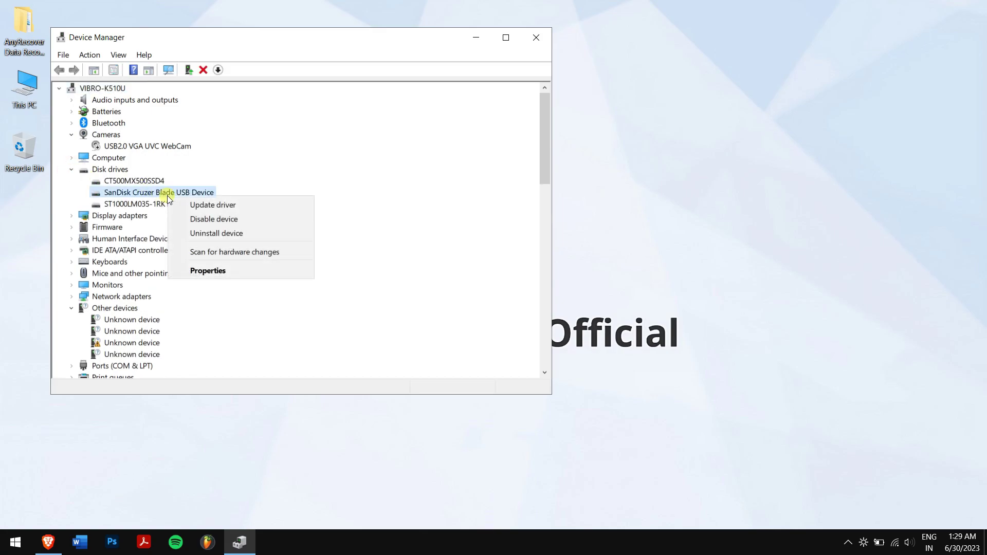
left_click(265, 204)
left_click(266, 205)
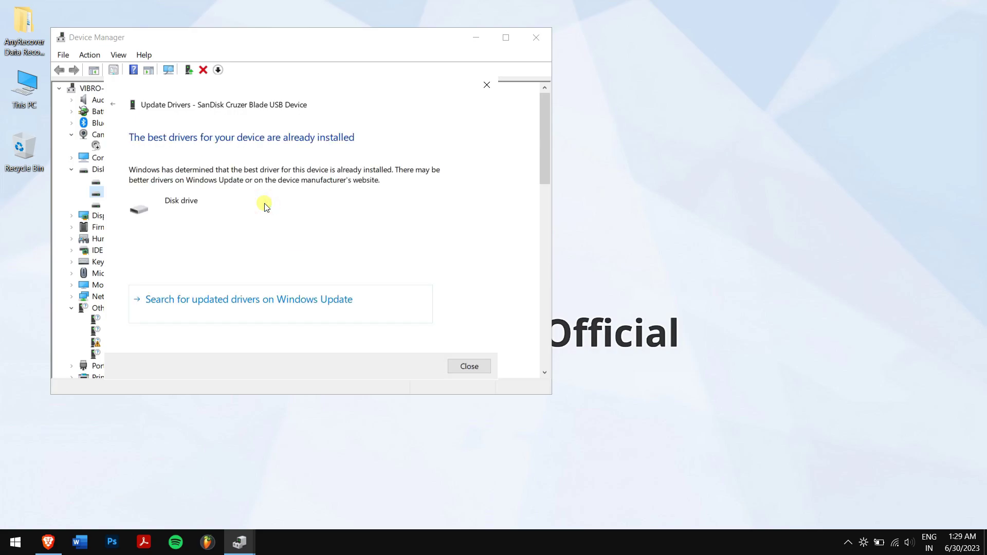
left_click(488, 85)
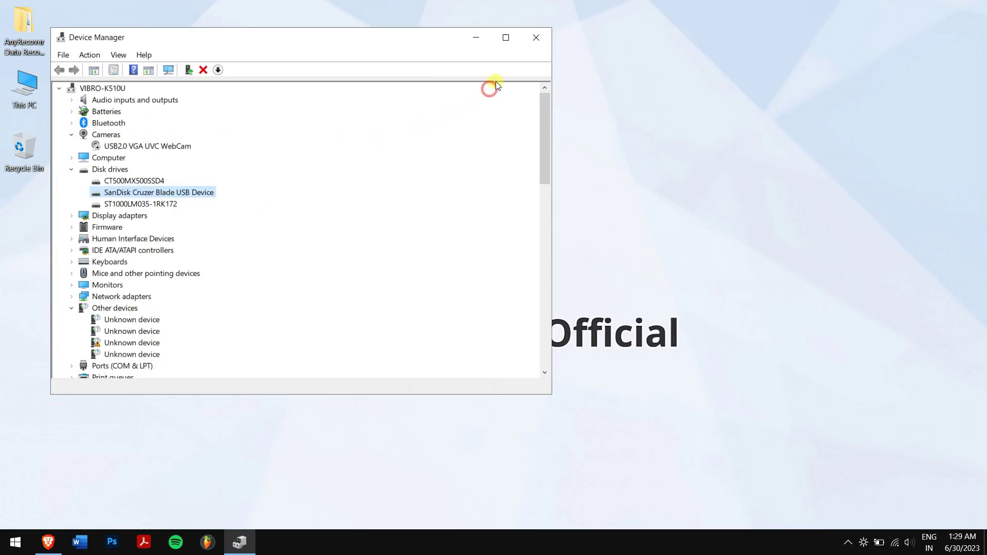
left_click(535, 41)
Open and close This PC, then refresh the desktop.
double_click(34, 90)
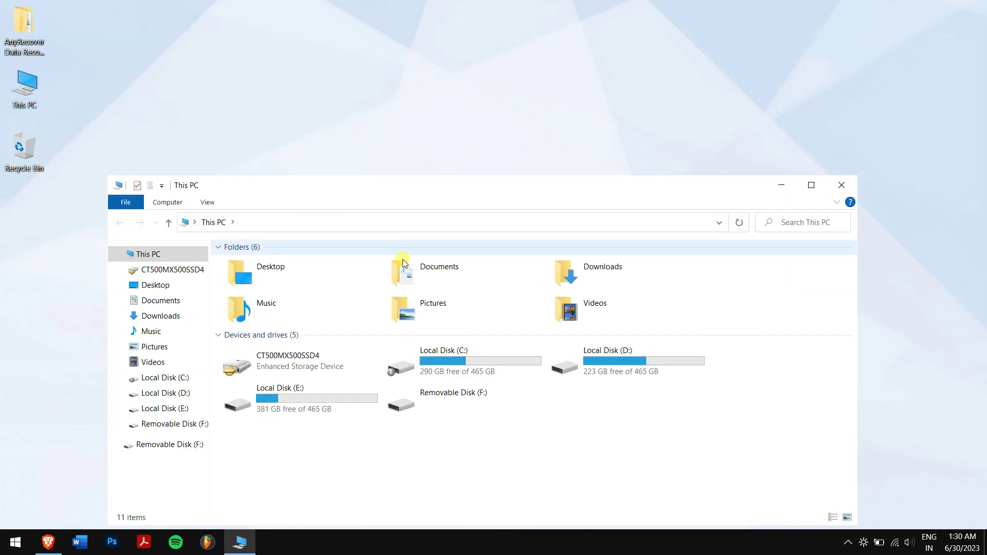
left_click(844, 186)
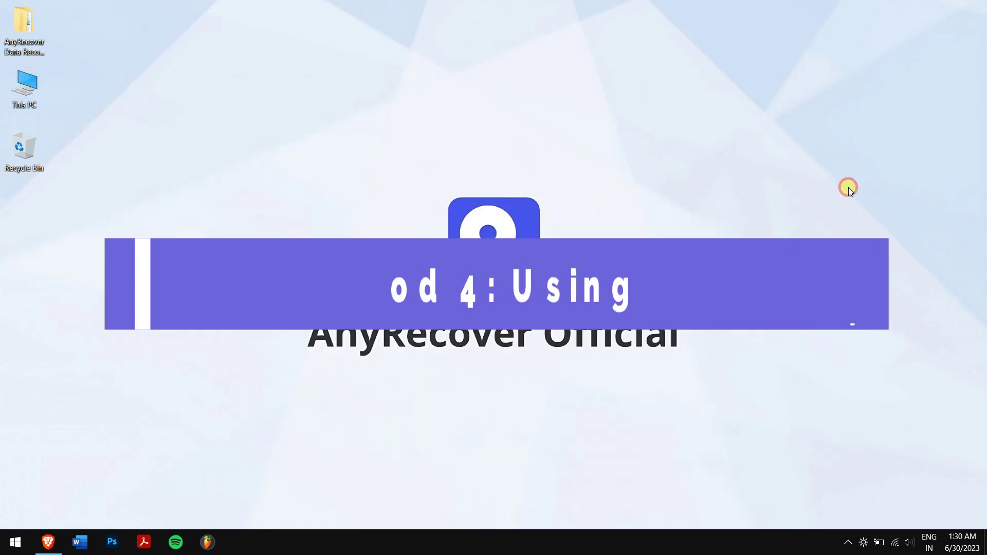
right_click(128, 169)
left_click(187, 205)
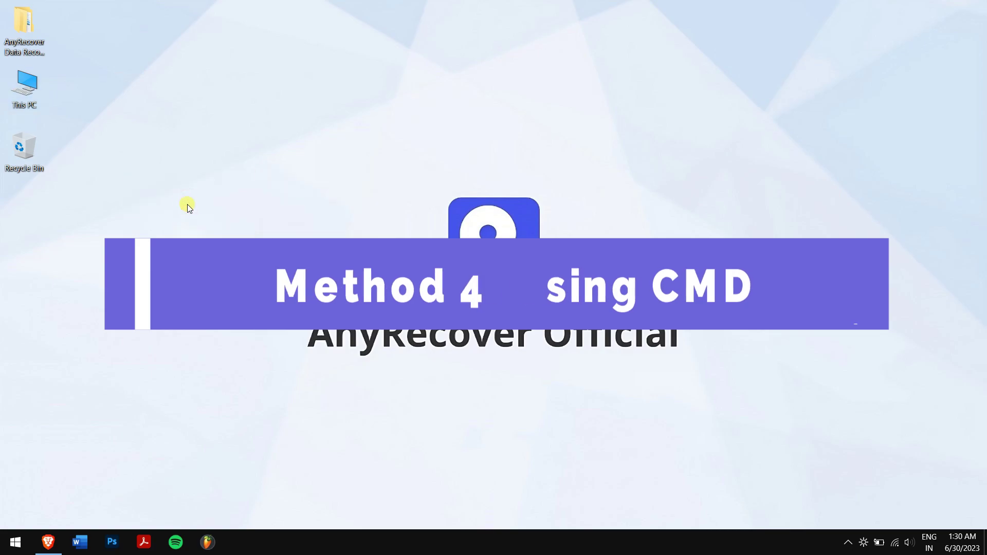
Search Start for 'cmd' and bring up its Run as administrator option.
left_click(2, 542)
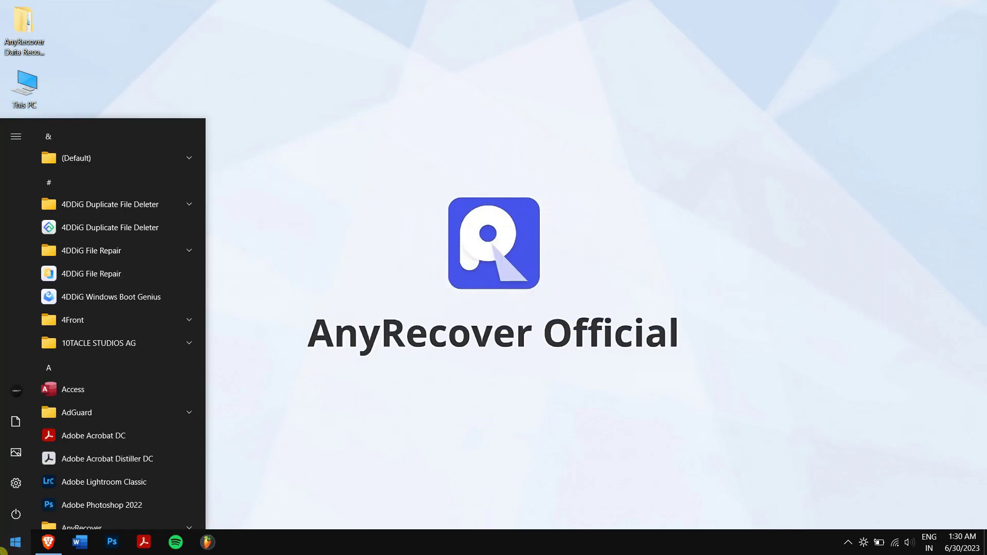
type("cmd")
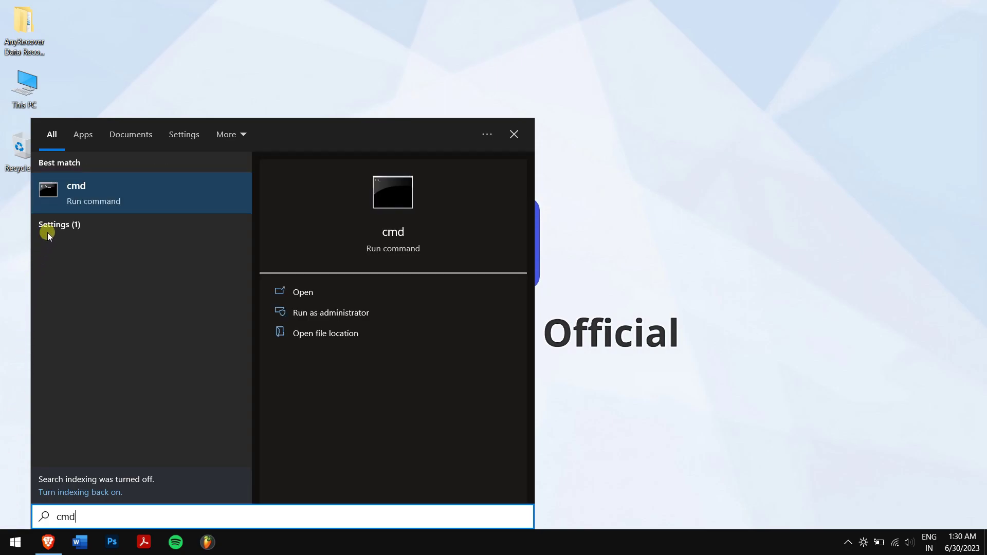
right_click(134, 191)
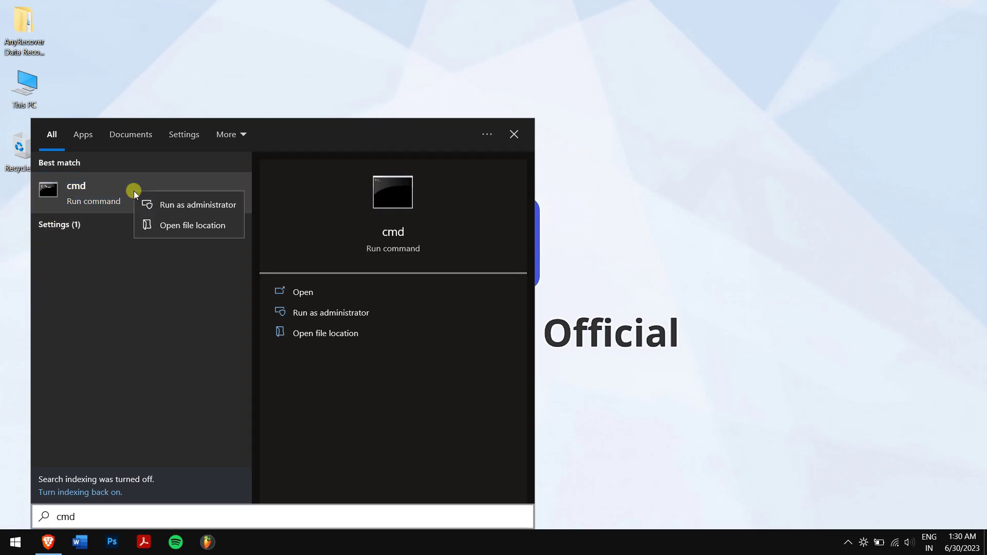
Run 'chkdsk F: /f' in an administrator Command Prompt.
left_click(238, 206)
type("c")
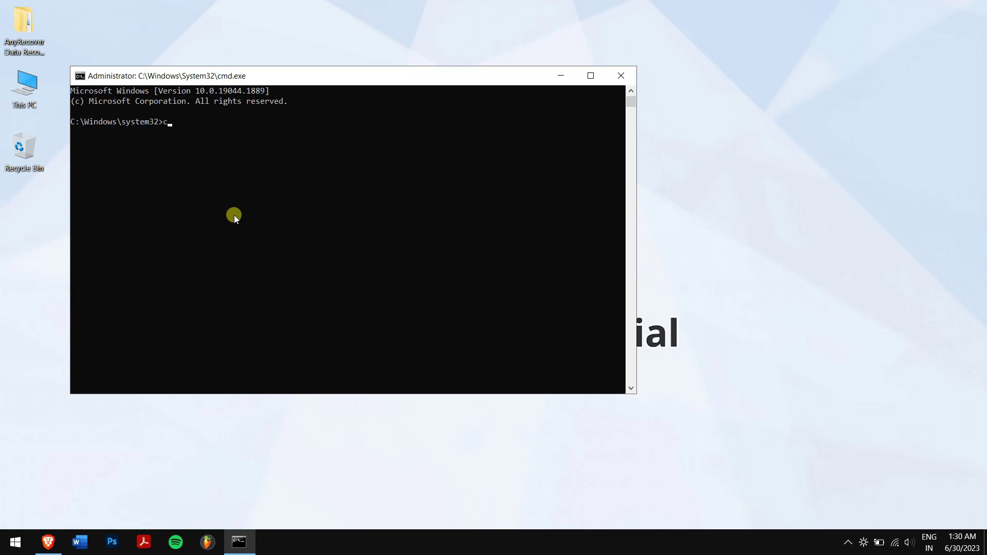
type("hkds")
type("k")
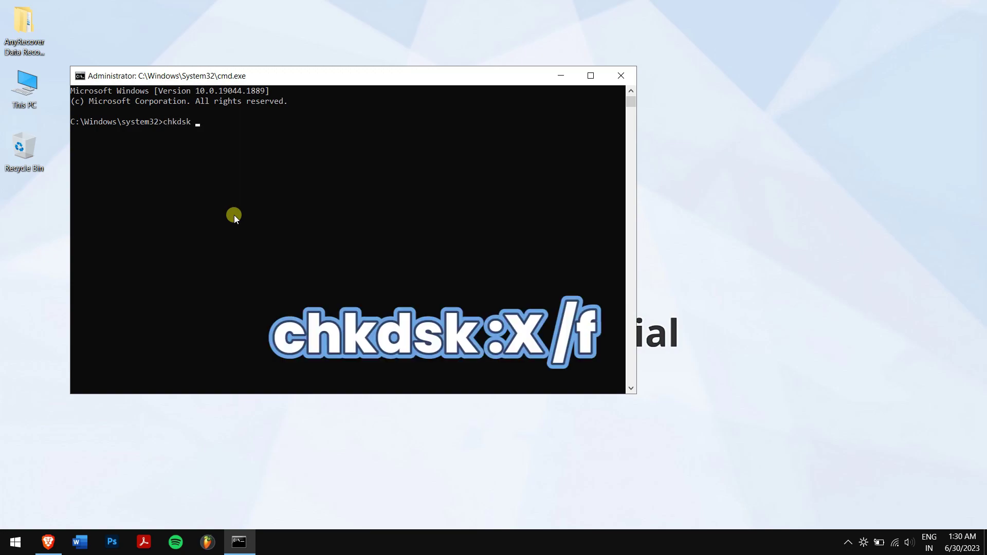
type(" F:")
type(" /f")
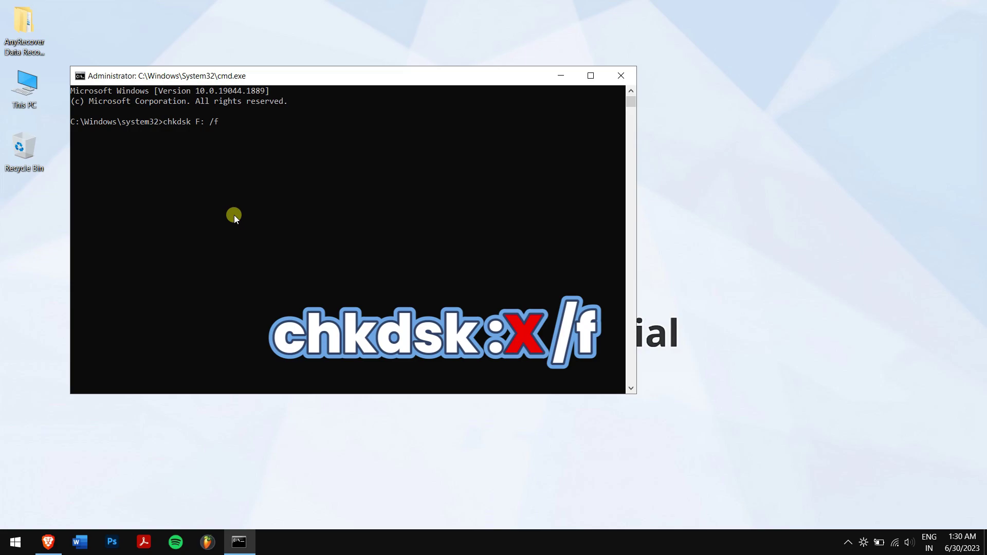
key("Return")
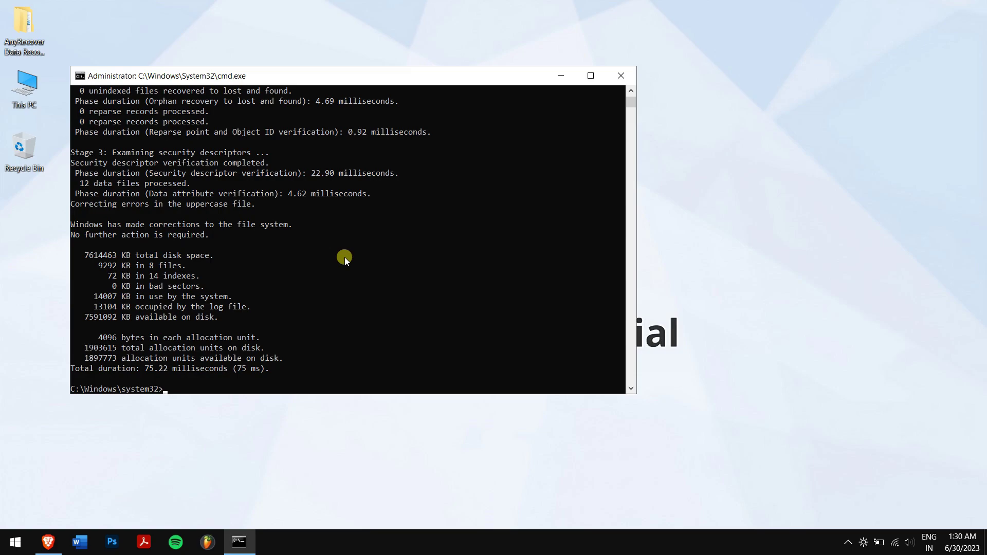
Open USB Drive (F:) from This PC, finding the drive empty.
double_click(25, 96)
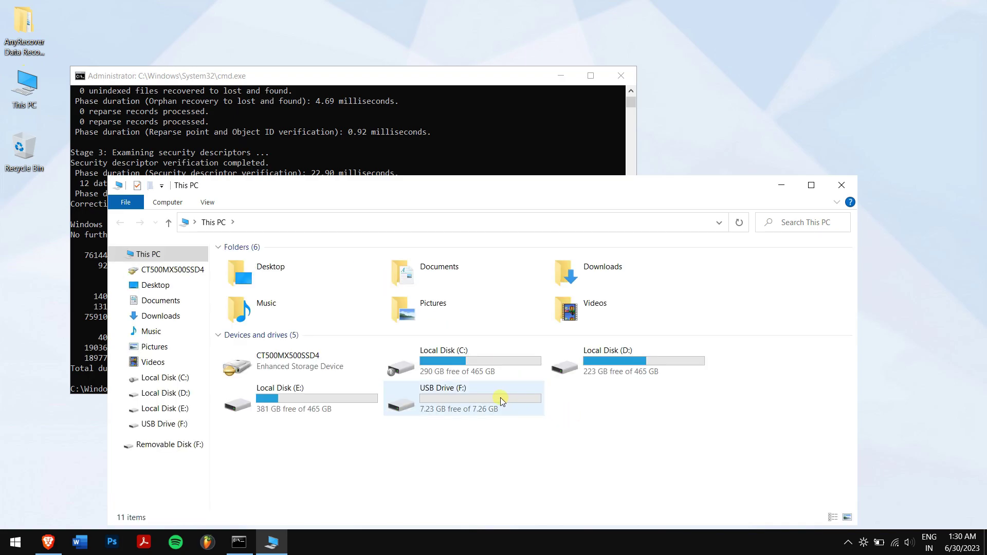
left_click(501, 399)
left_click_drag(504, 448, 455, 397)
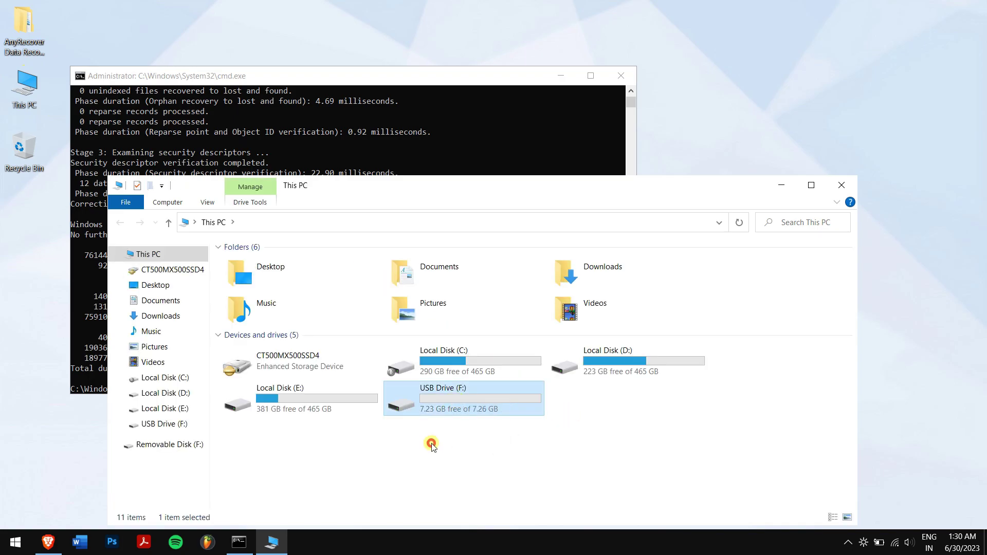
right_click(457, 408)
double_click(456, 409)
Refresh the empty drive, then return to This PC showing 7.23 GB free of 7.26 GB.
right_click(362, 312)
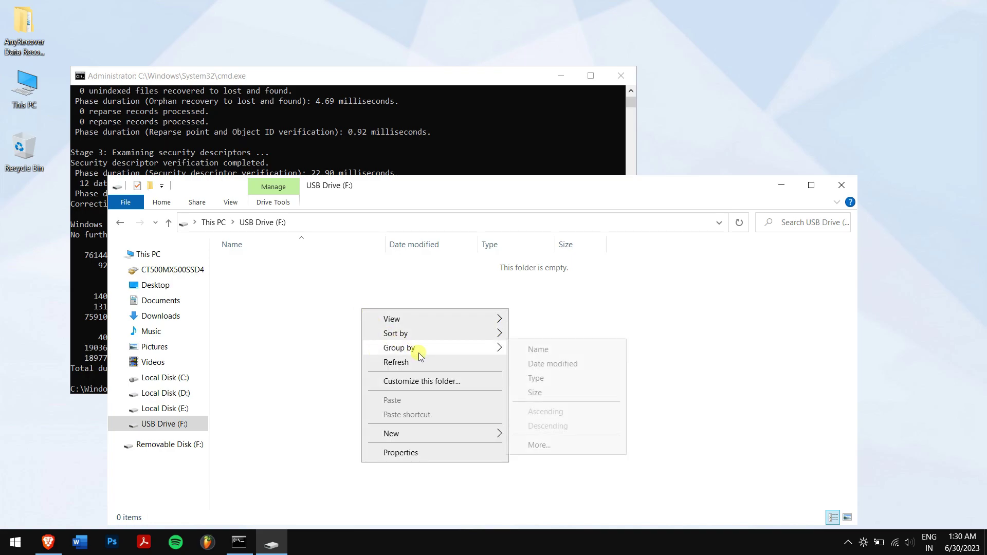
left_click(433, 363)
left_click(169, 222)
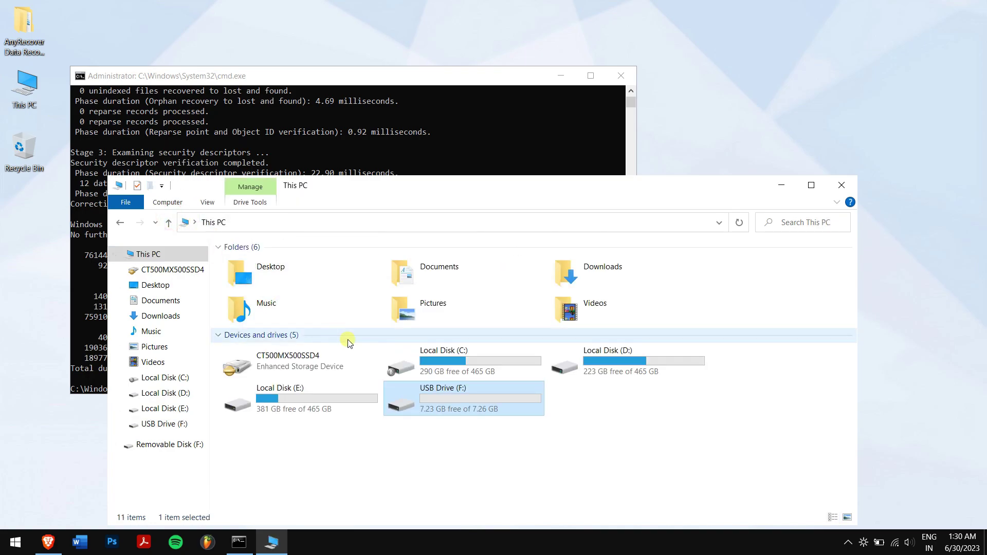
left_click_drag(616, 459, 479, 397)
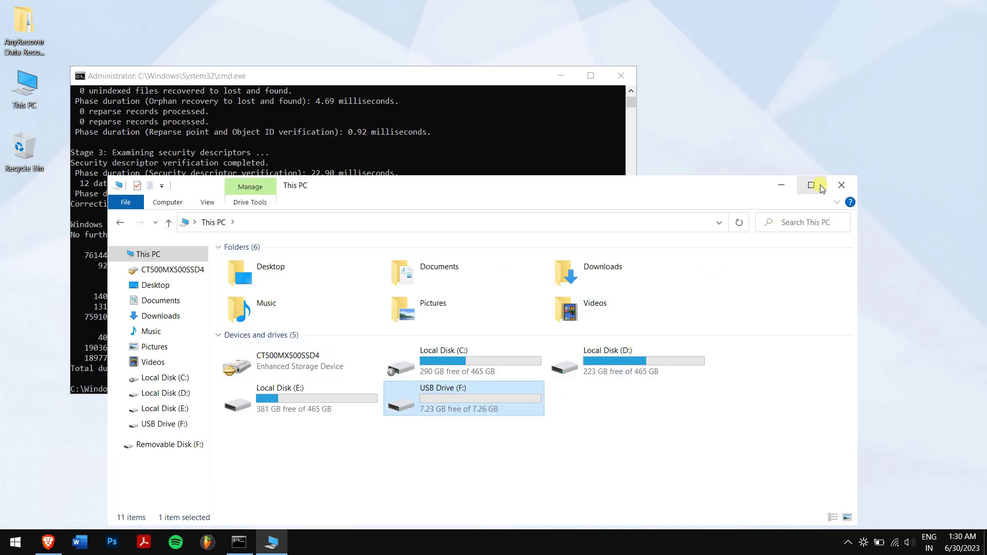
Browse from the AnyRecover Data Recovery desktop folder through PC_Recover to All Files, showing the Video folder.
left_click(846, 180)
left_click_drag(473, 81, 538, 82)
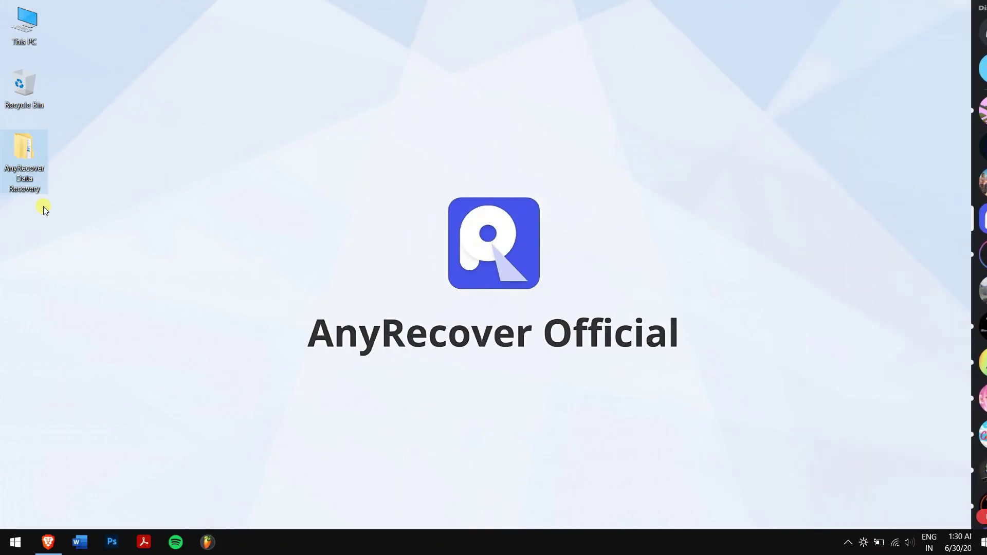
double_click(23, 154)
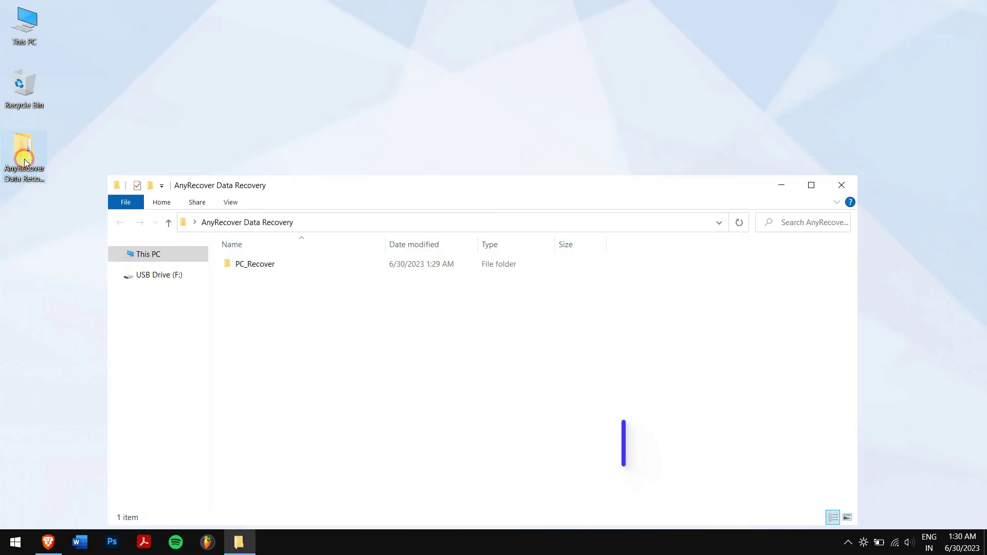
double_click(284, 263)
double_click(284, 264)
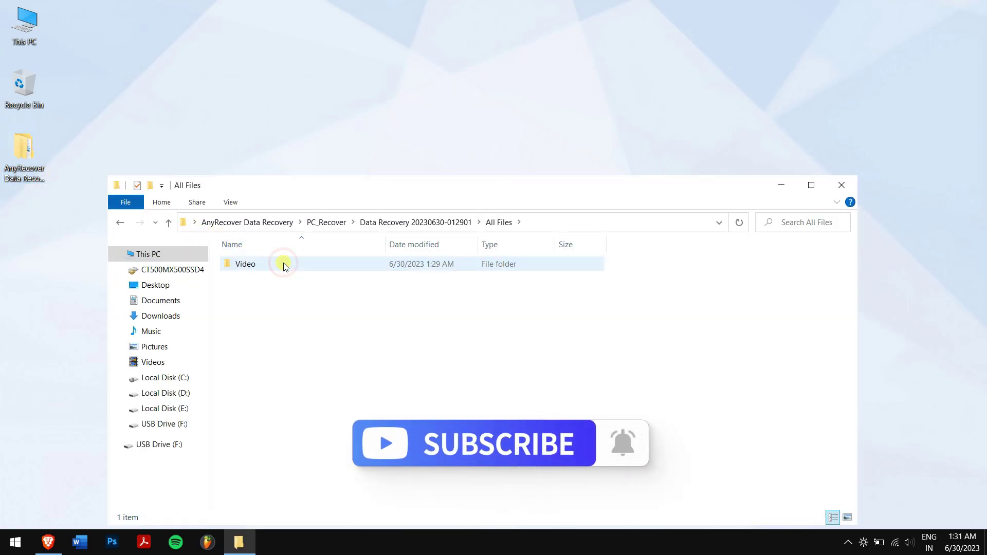